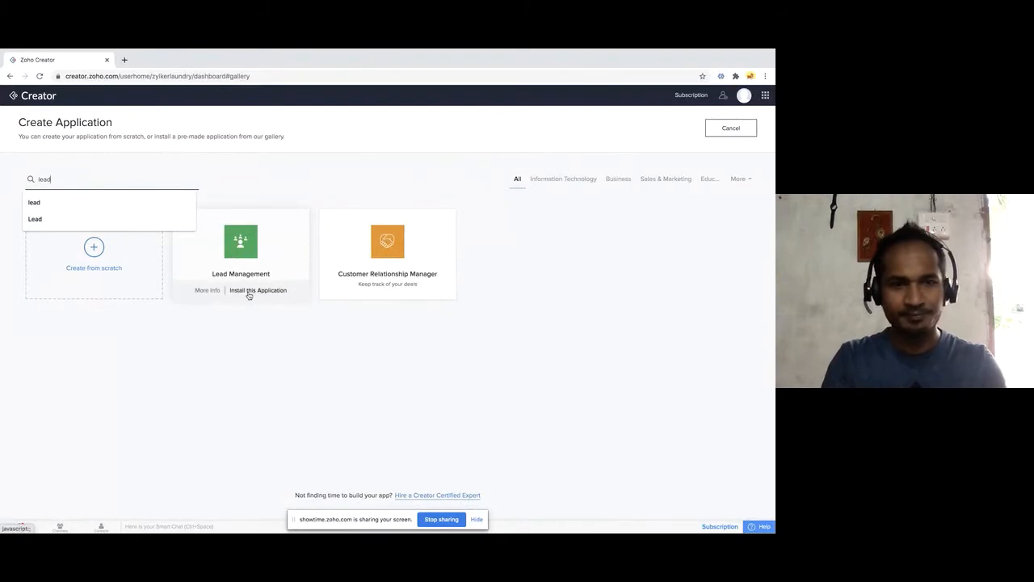
Step: Install the ready-made Lead Management application from the gallery
click(254, 295)
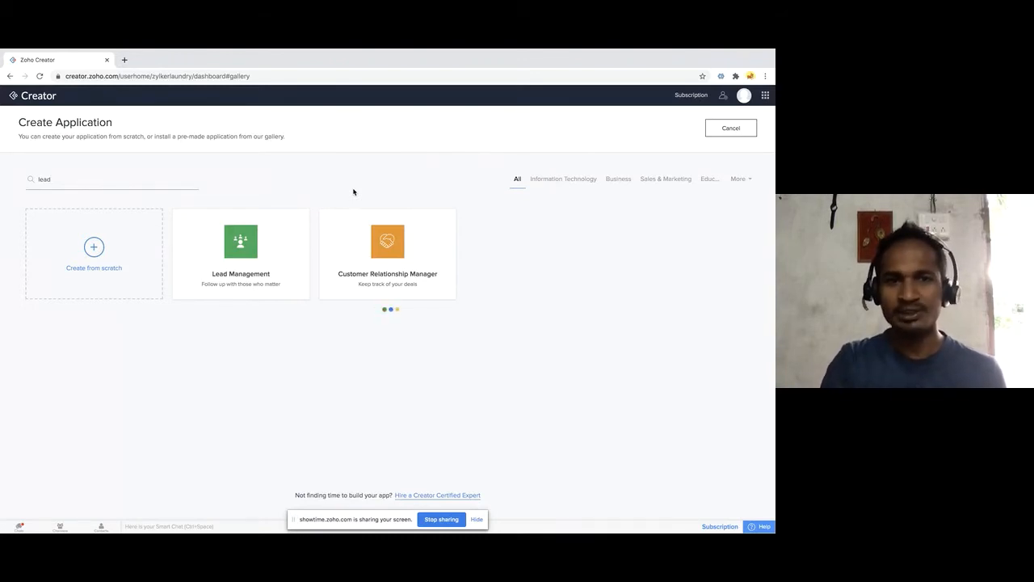
key(ctrl+Left)
key(ctrl+Left)
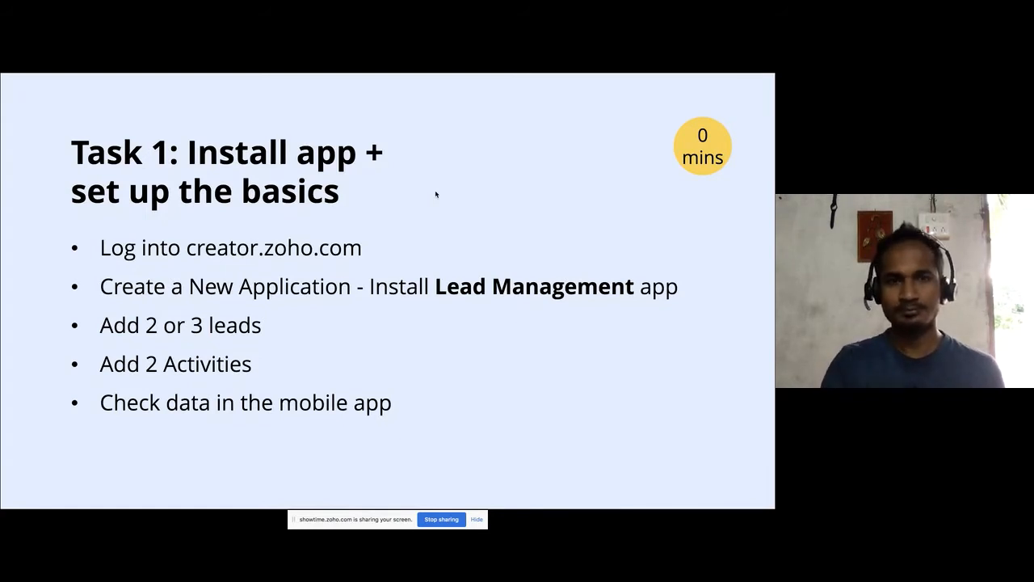
key(ctrl+Right)
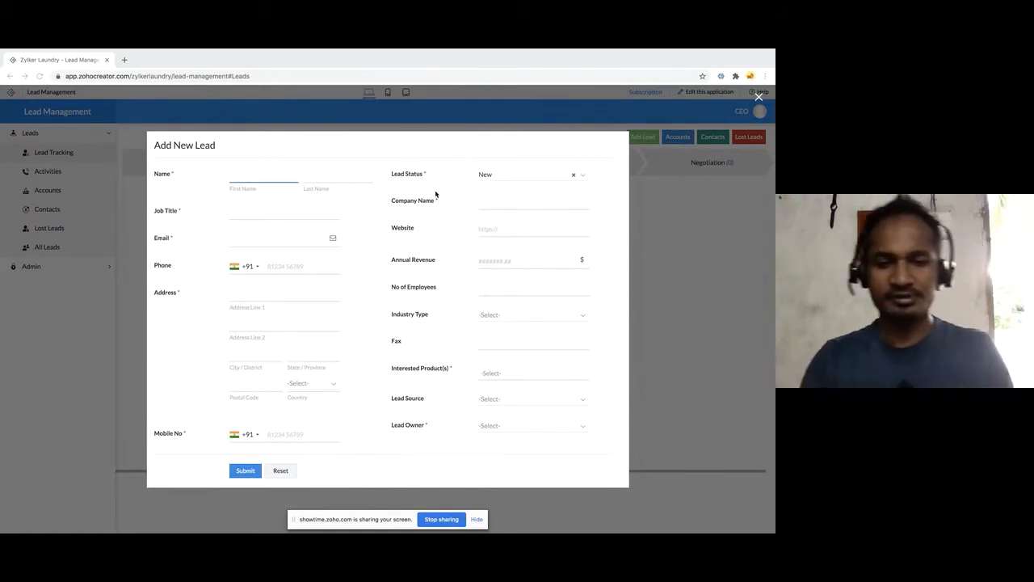
Step: Fill in the new lead's name, email, phone and address from the saved Australian contact, and set the phone's country code to Australia (+61)
click(240, 176)
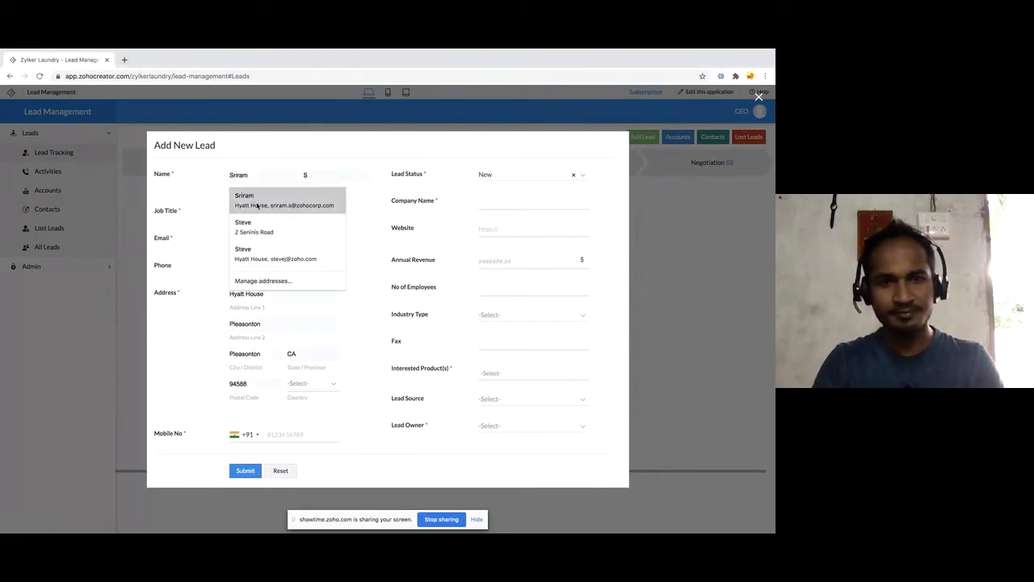
click(266, 230)
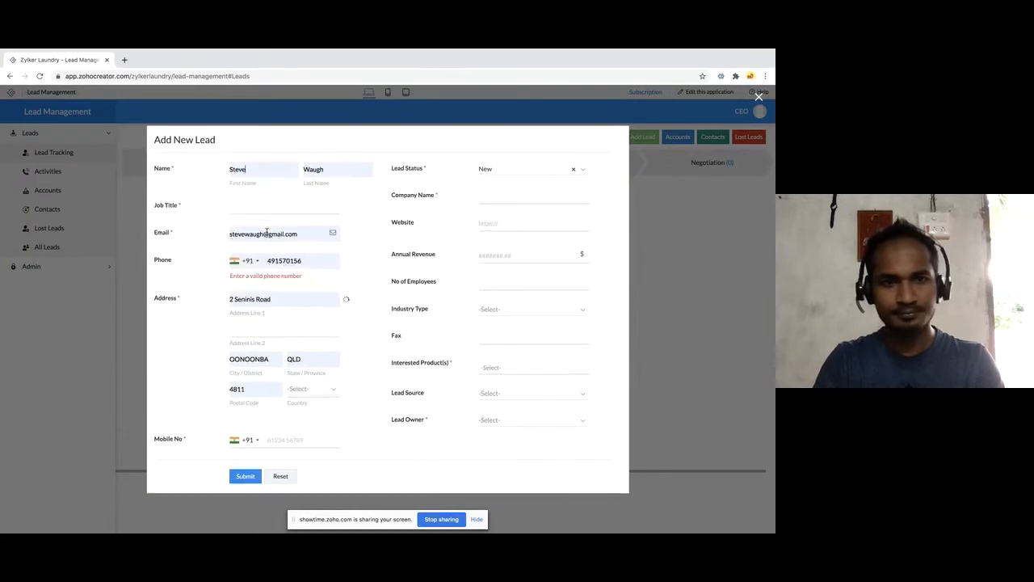
click(247, 262)
text(aus)
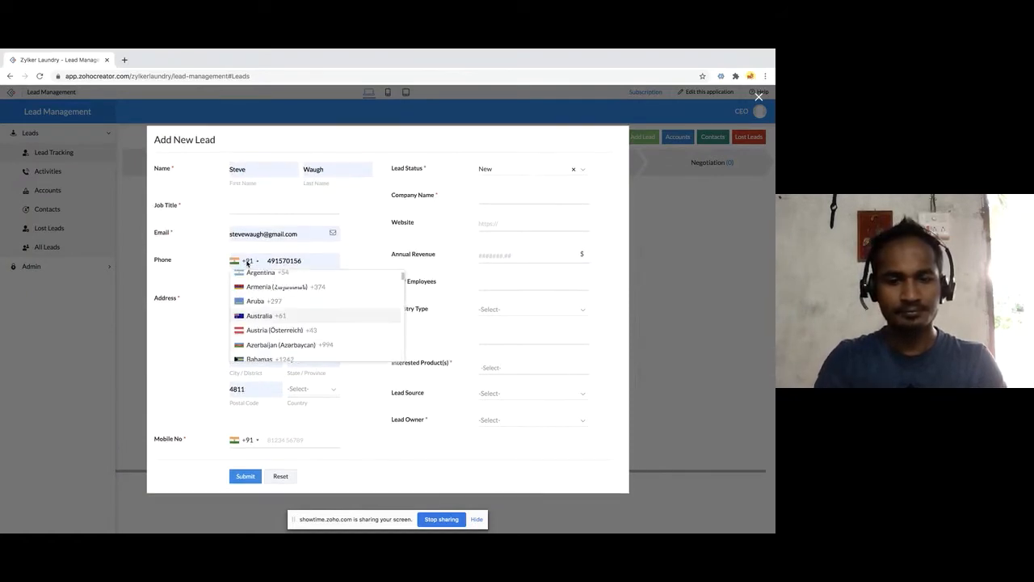
key(Return)
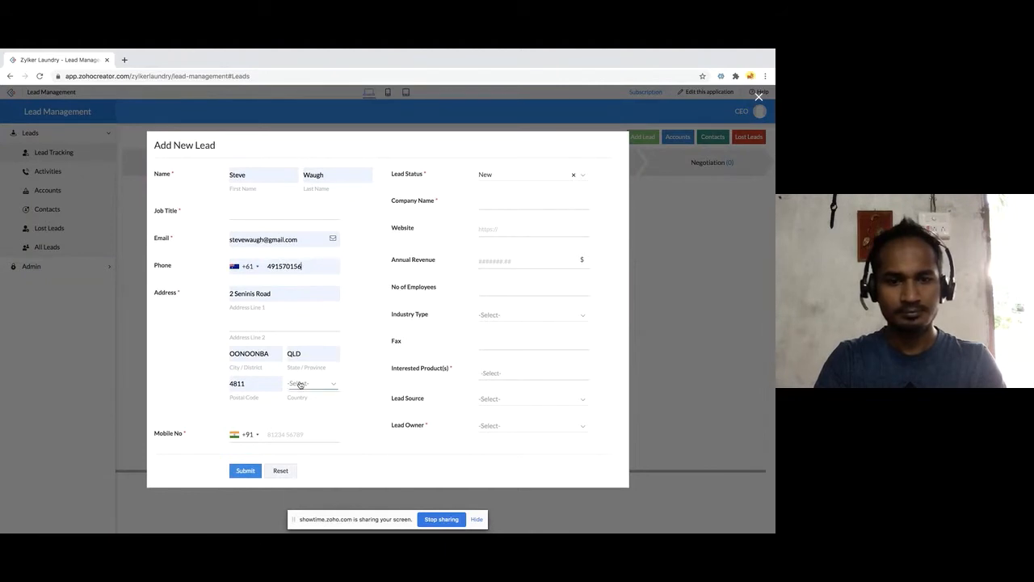
Step: Set the lead's address country to Australia and enter the mobile number with the Australian +61 code
click(303, 383)
text(aus)
key(Return)
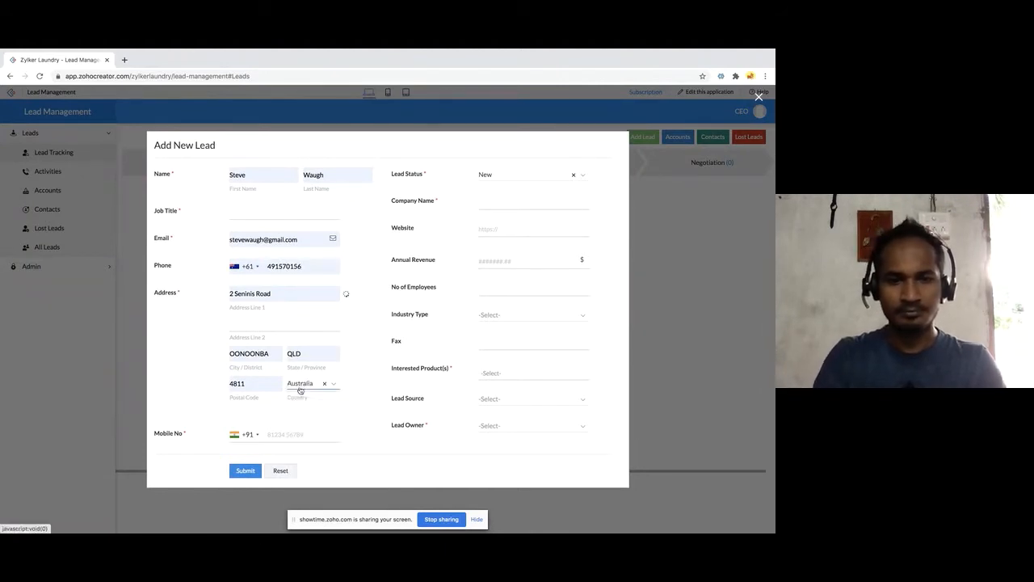
click(251, 436)
text(aus)
key(Return)
text(491570156)
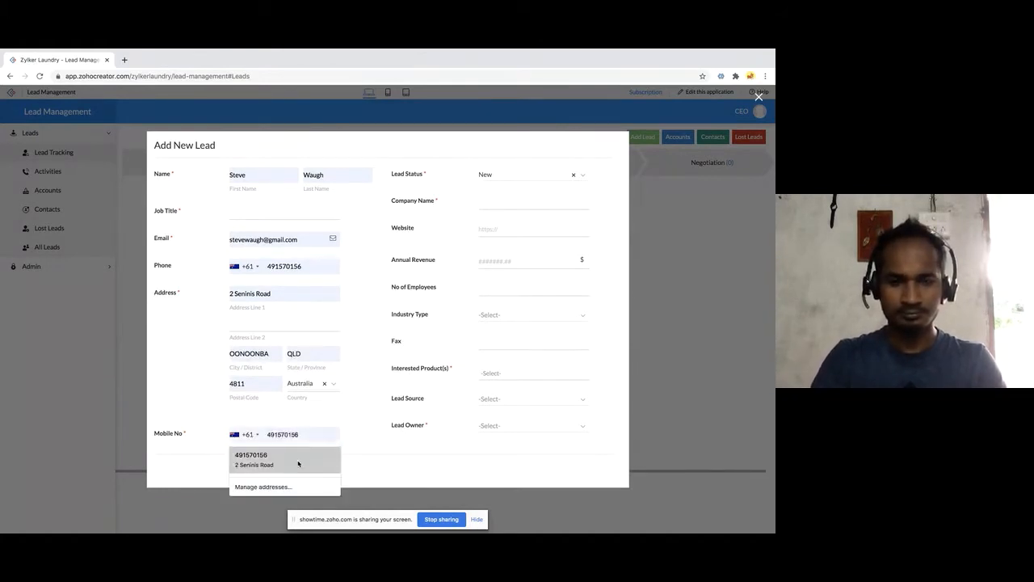
click(295, 460)
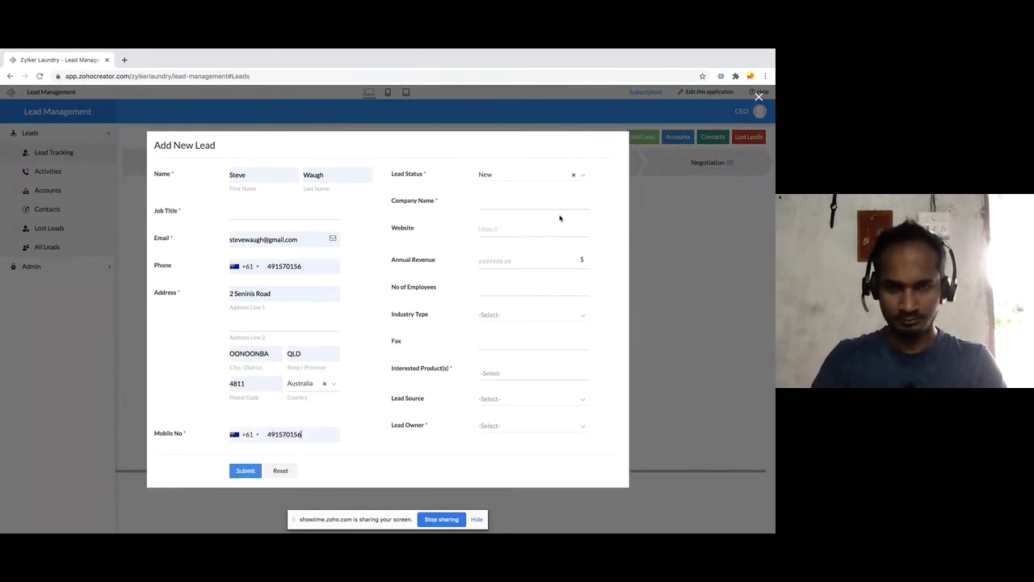
Step: Enter Zoho as the new lead's company name
click(499, 198)
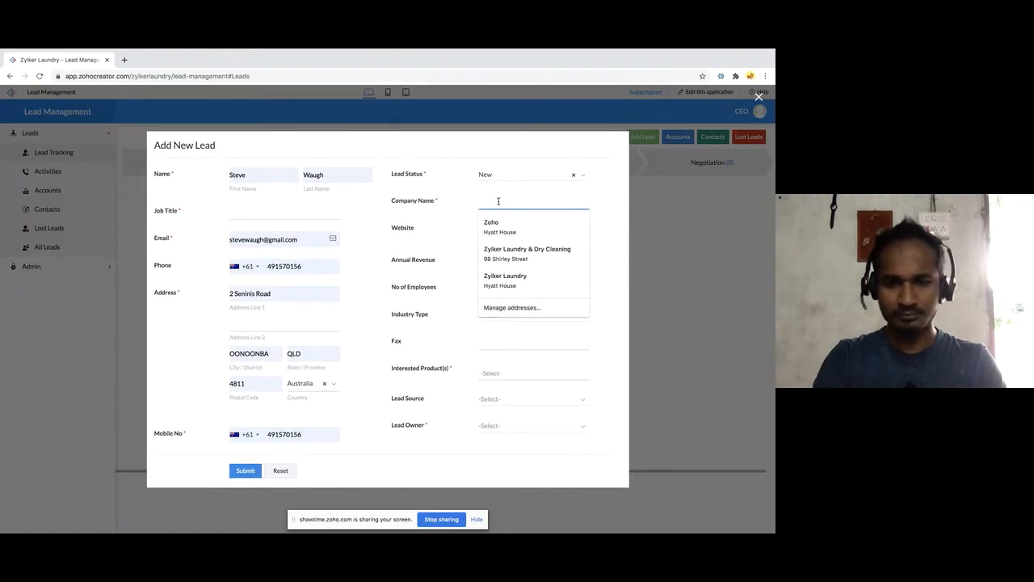
text(Zoho)
click(453, 250)
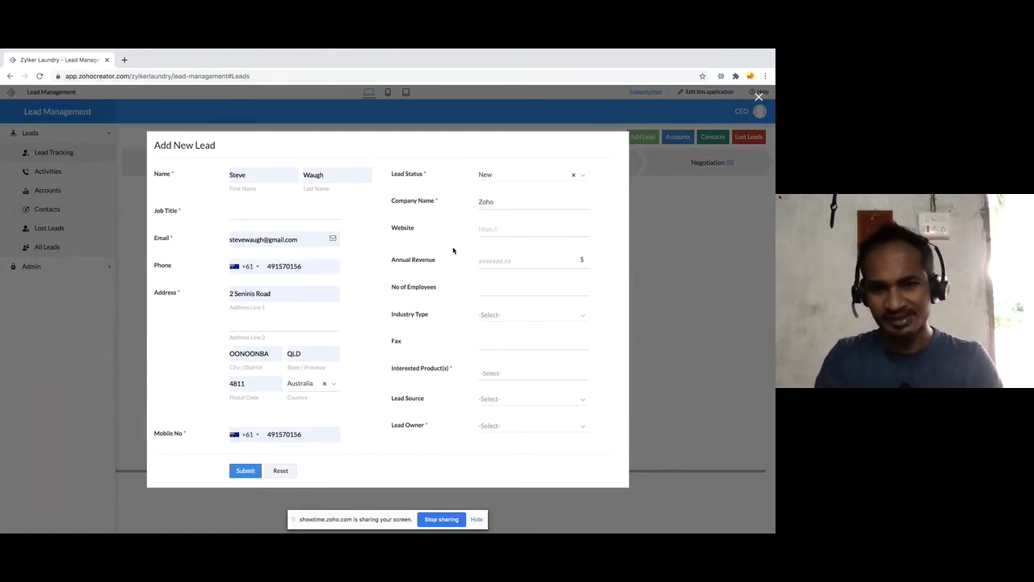
click(496, 314)
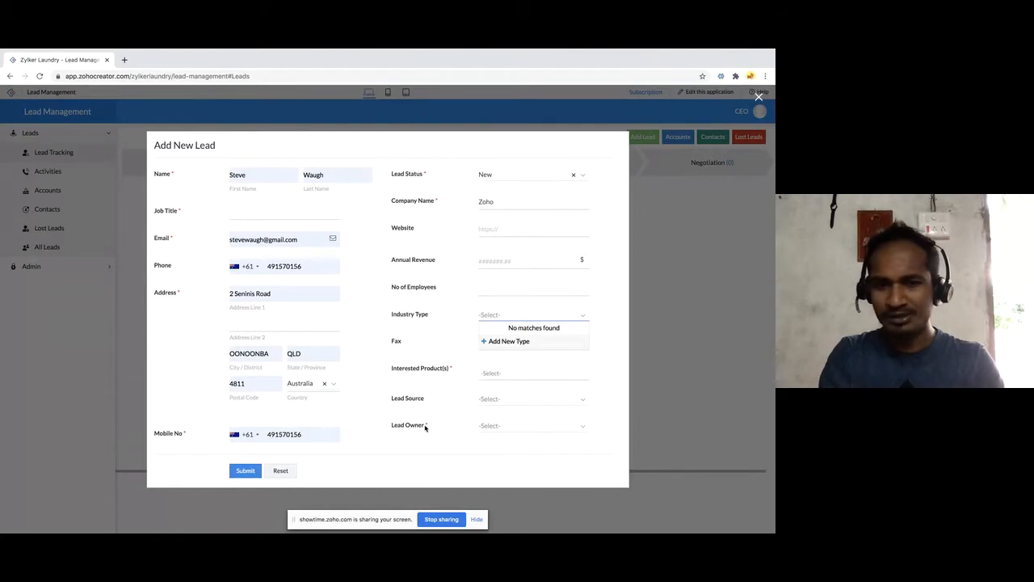
click(484, 428)
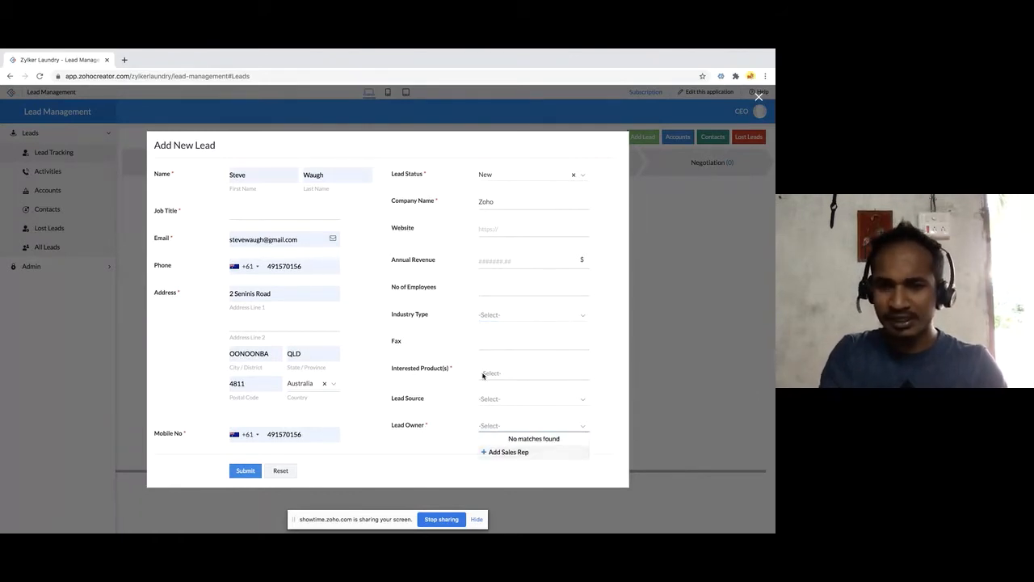
click(410, 431)
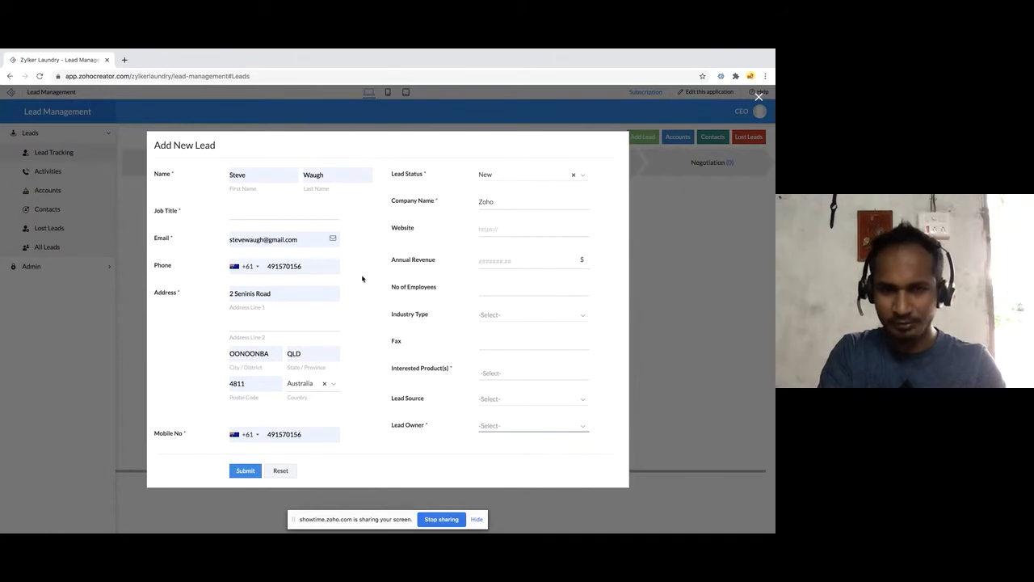
Step: Enter Manager as the lead's job title and zoho.com as the company website
click(256, 213)
text(Manager)
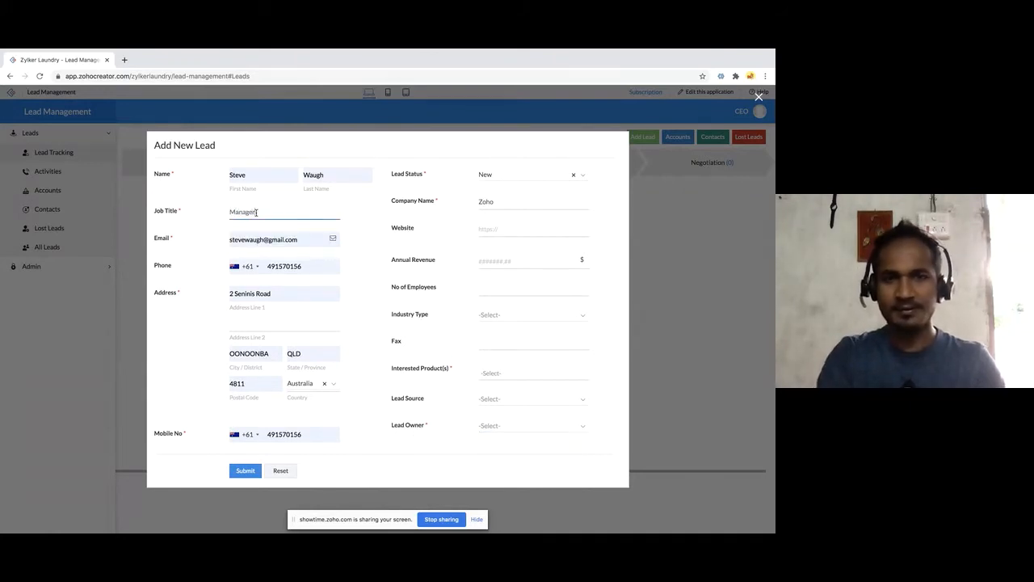
click(512, 232)
text(zoh)
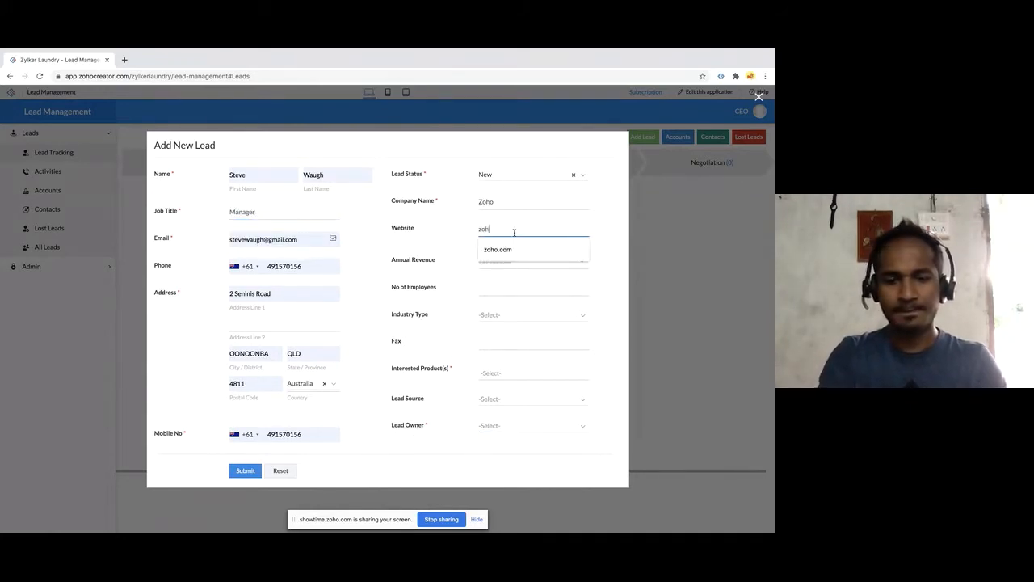
text(o.com)
key(Tab)
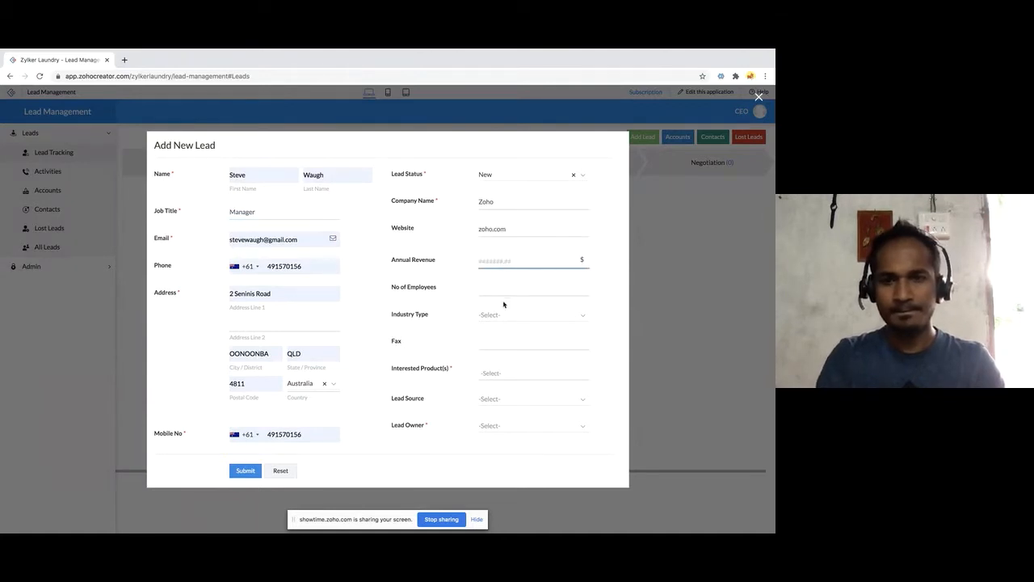
Step: Create a new industry type named Software for the lead
click(507, 315)
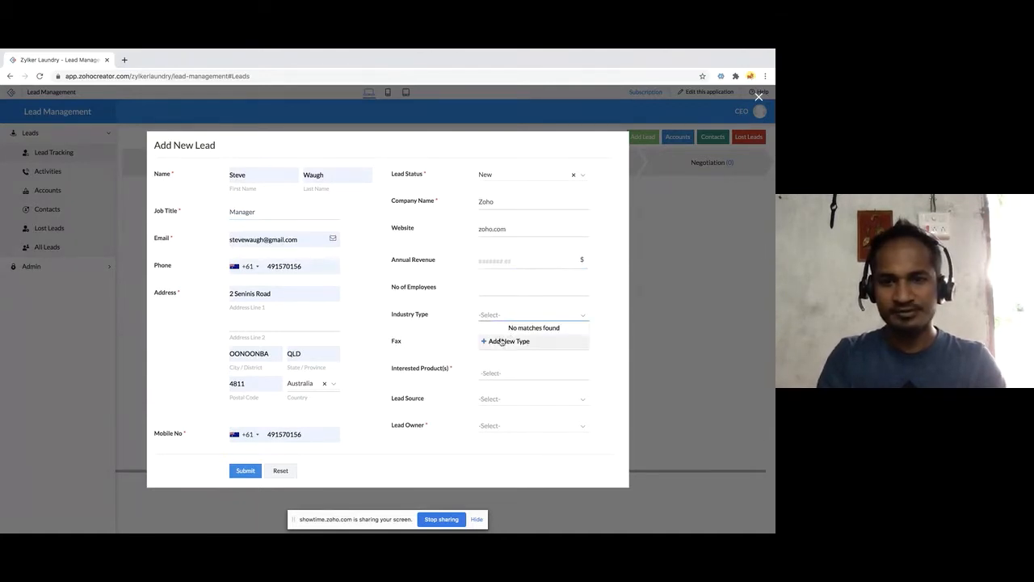
click(498, 342)
text(Software)
key(Return)
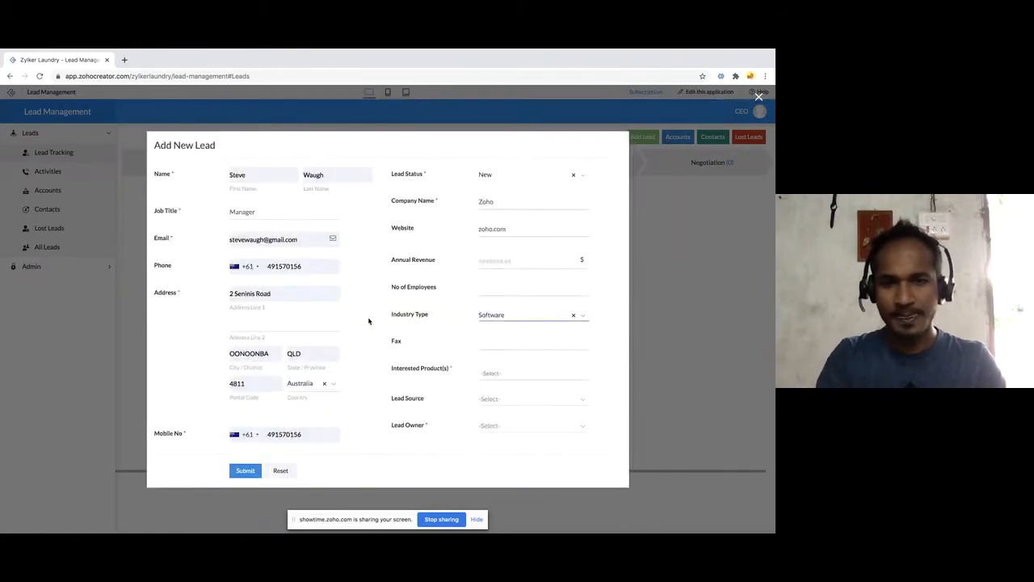
Step: Create a new product named CRM Software as the lead's interested product
click(495, 374)
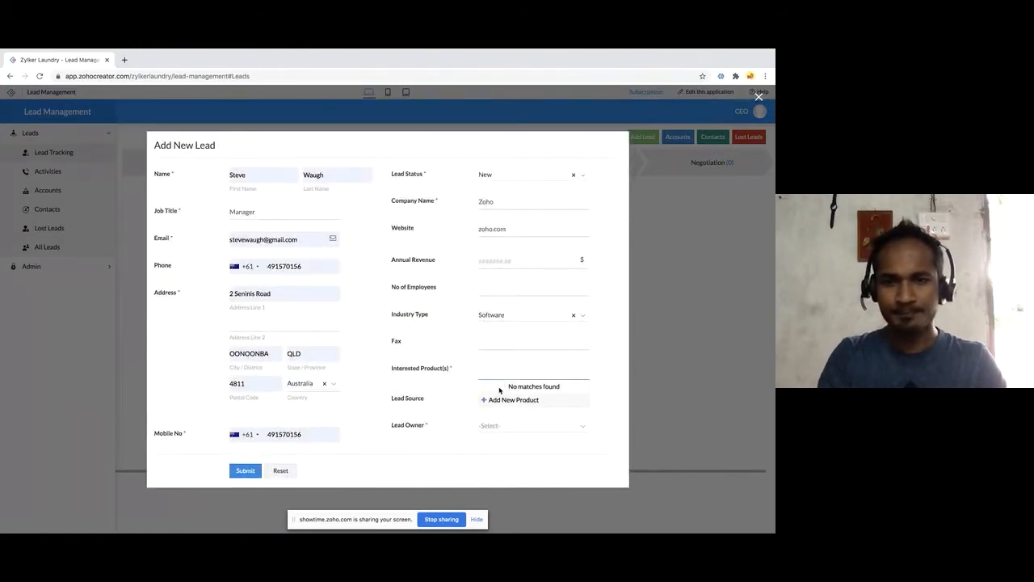
click(509, 400)
text(CR)
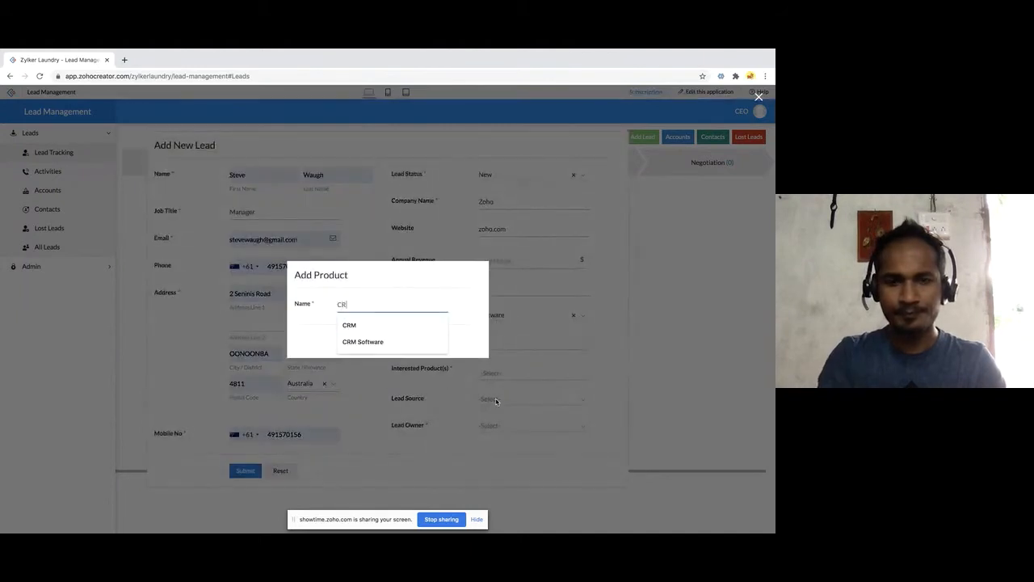
text(M)
key(Down)
key(Down)
key(Return)
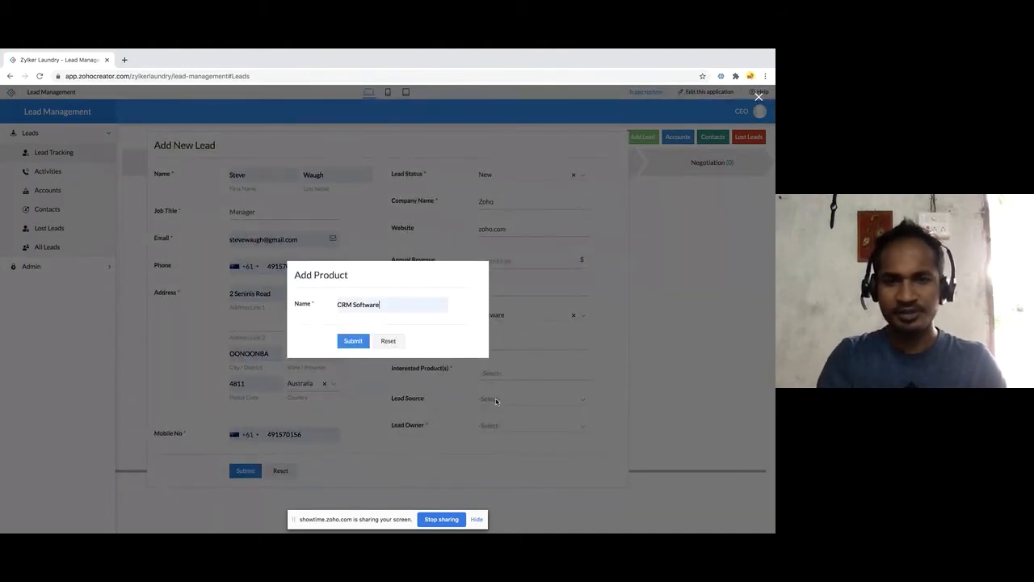
click(349, 341)
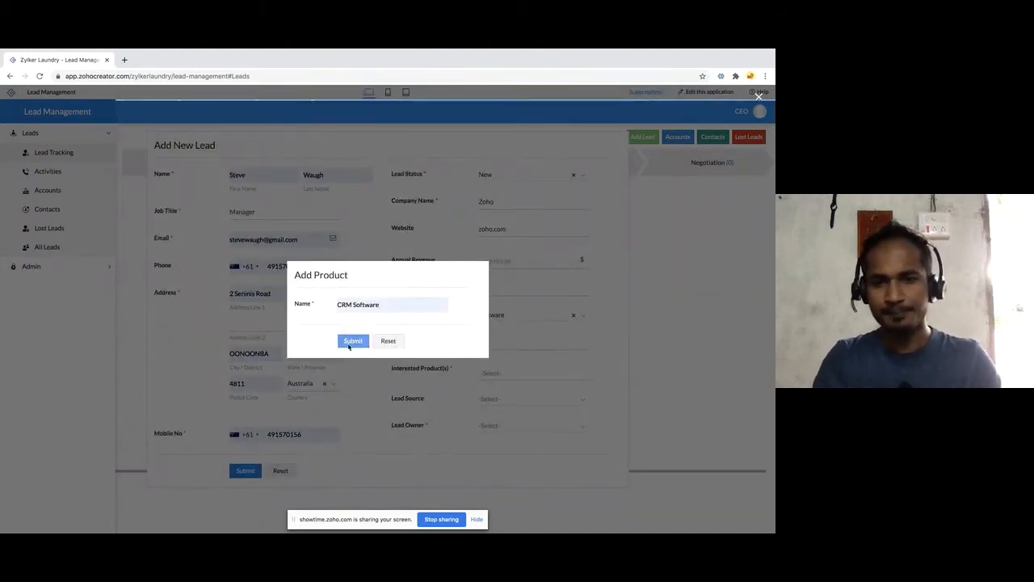
Step: Add a new sales rep with the rep's own details as lead owner, and submit the lead
click(514, 437)
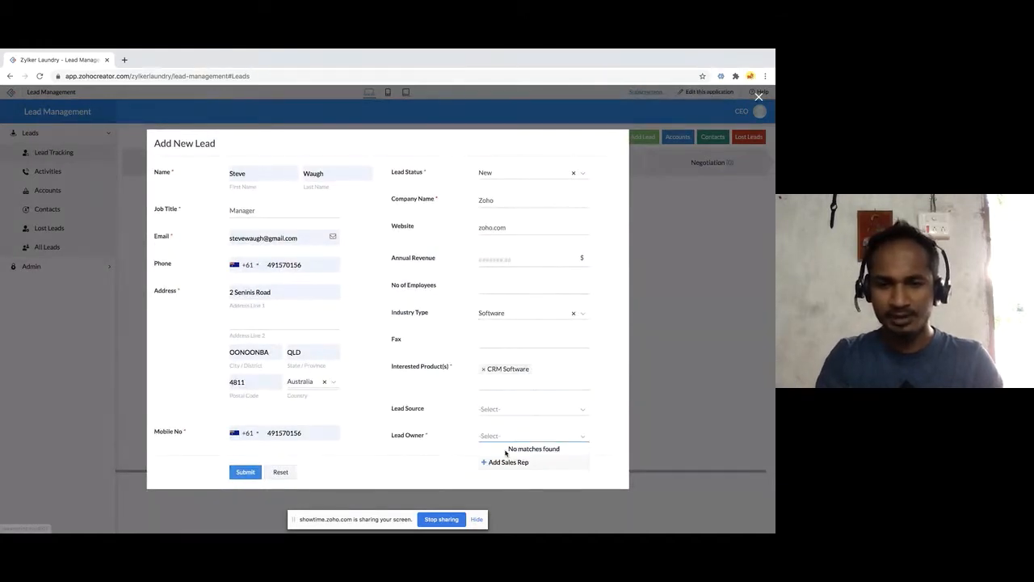
click(502, 465)
text(Sriram)
click(372, 317)
click(334, 359)
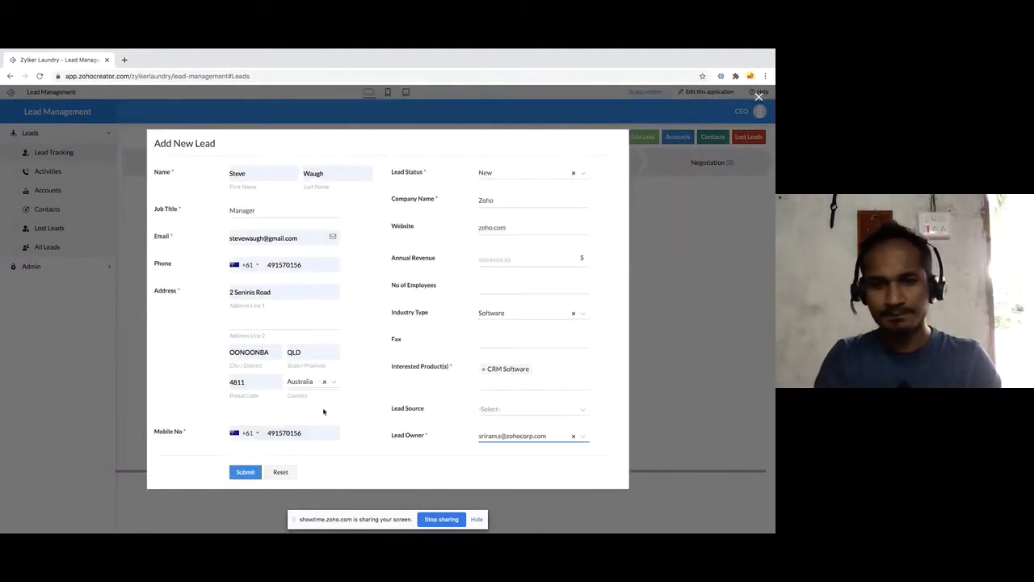
click(243, 472)
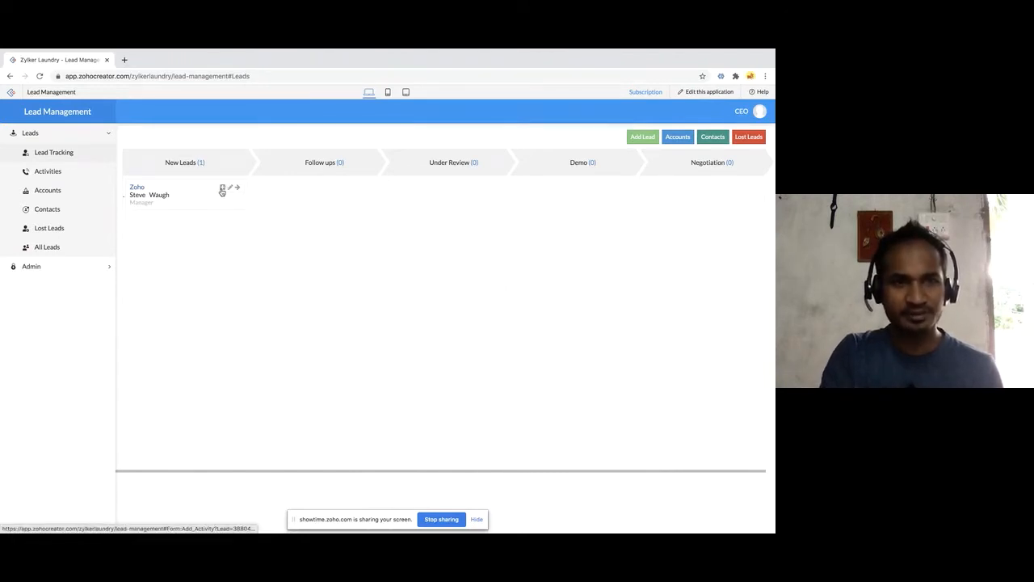
Step: Start a new activity for the Zoho lead with the type Call and the status Schedule
click(222, 190)
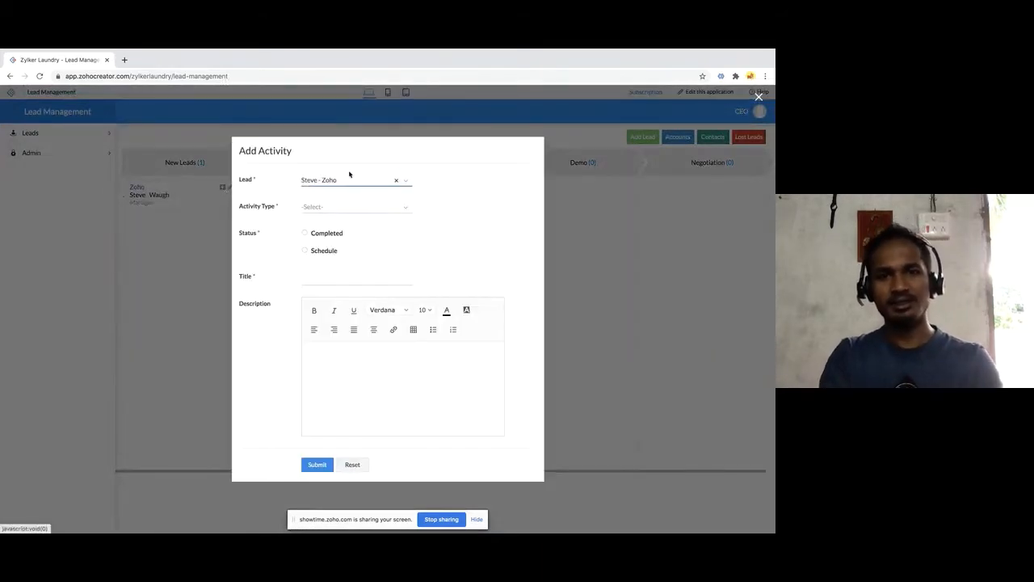
click(317, 206)
click(318, 224)
click(304, 221)
Step: Set the call's start to 02-Oct-2020 10:00:00
click(318, 247)
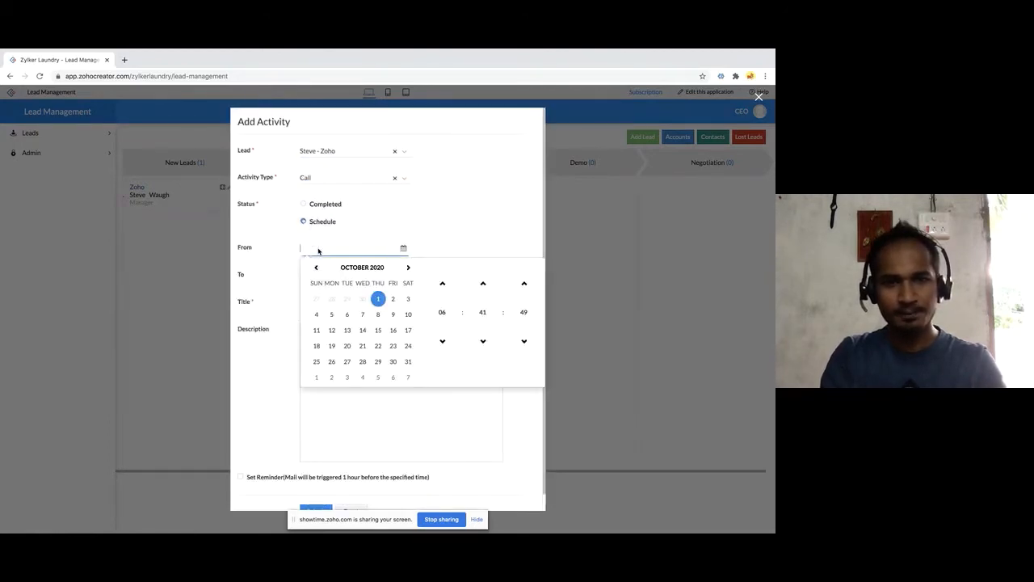
click(393, 299)
click(443, 315)
click(496, 307)
click(480, 311)
click(448, 288)
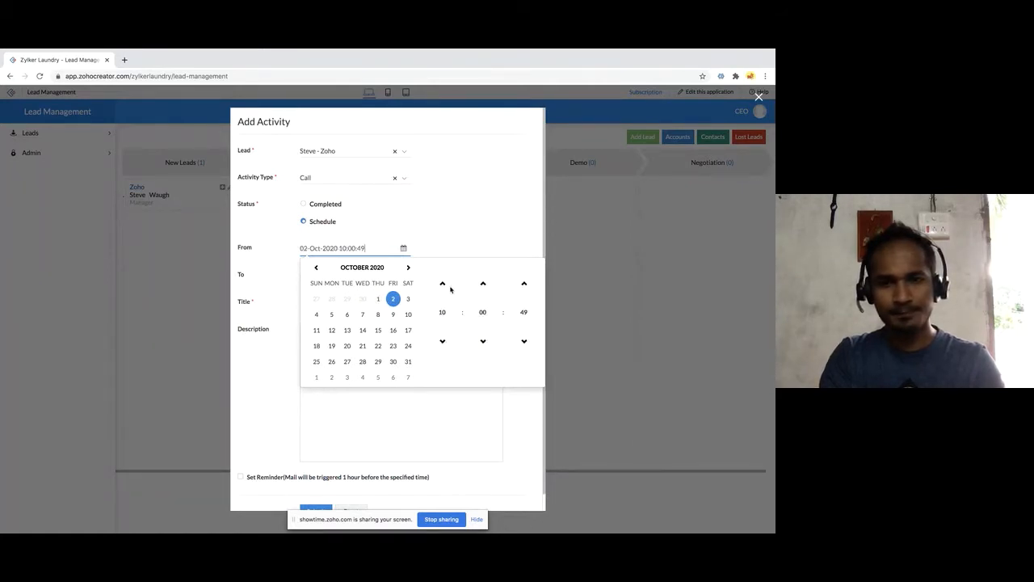
click(529, 316)
click(448, 288)
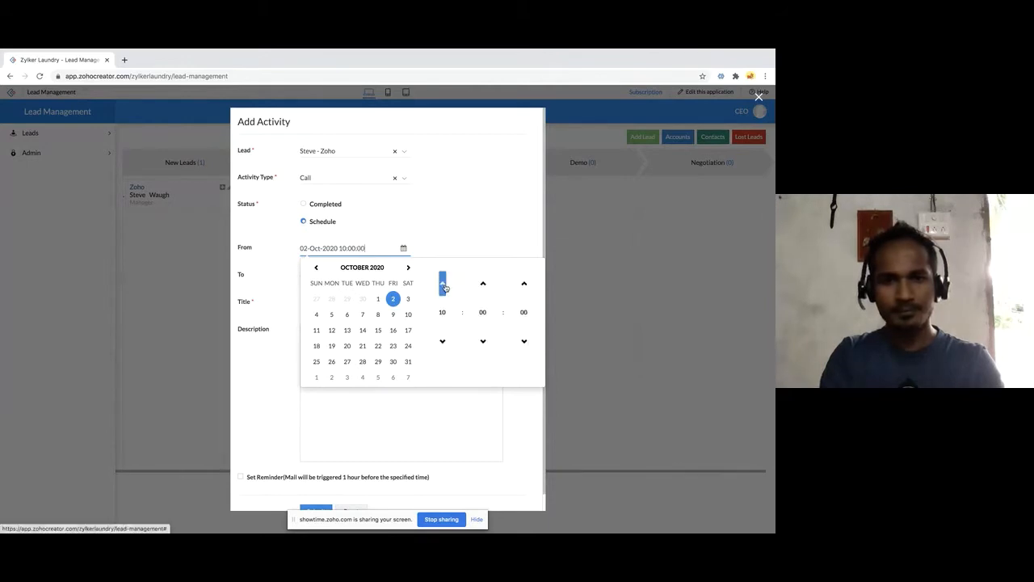
click(461, 238)
Step: Set the call's end to 02-Oct-2020 11:00:00
click(324, 279)
click(392, 325)
click(441, 339)
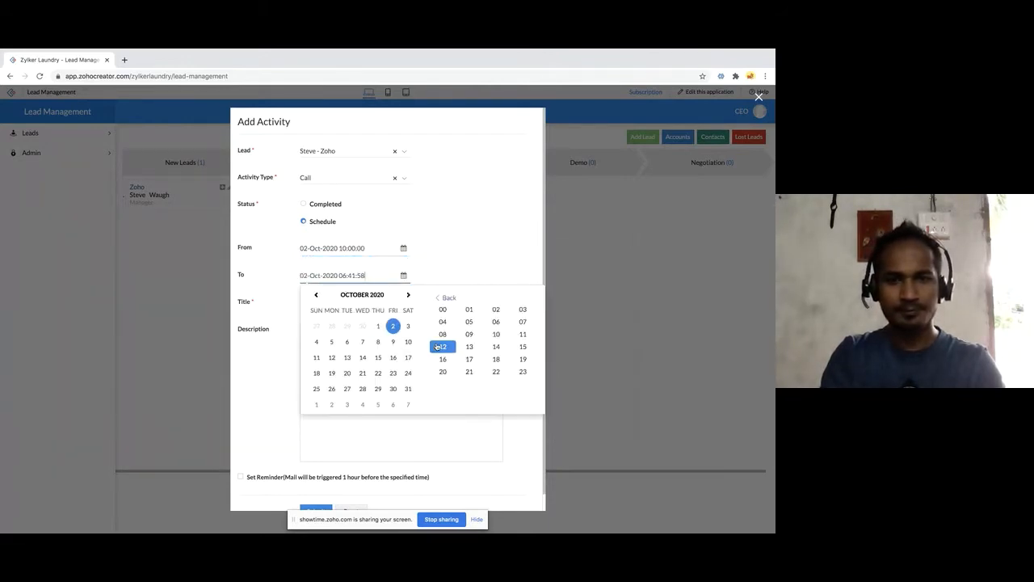
click(522, 333)
click(483, 339)
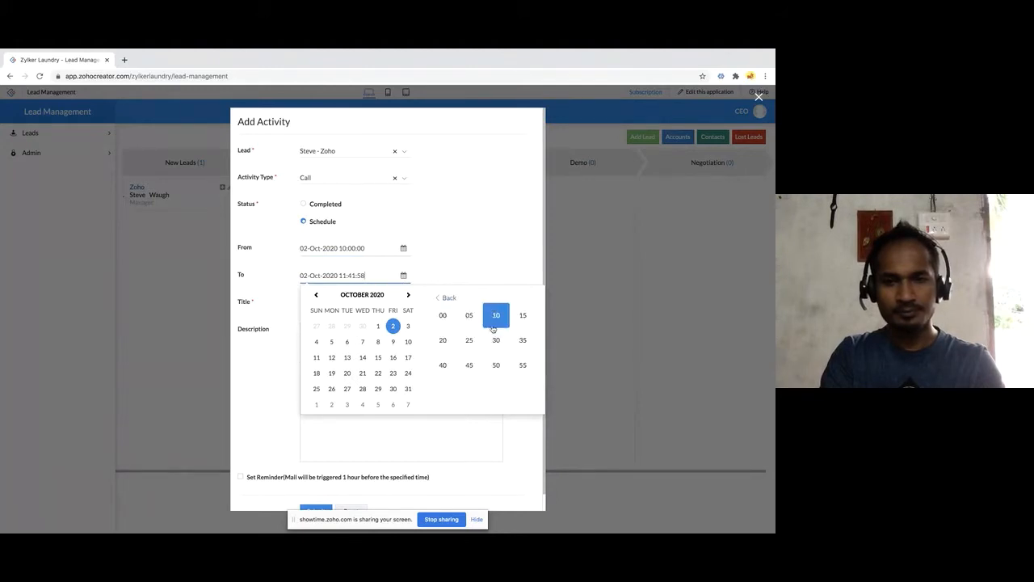
click(443, 314)
click(525, 339)
click(444, 314)
click(480, 267)
Step: Title the scheduled call "Status call"
click(356, 300)
text(Status call)
click(329, 323)
Step: Enter the description "Check status of the ongoing issues." and submit the activity without a reminder
click(349, 370)
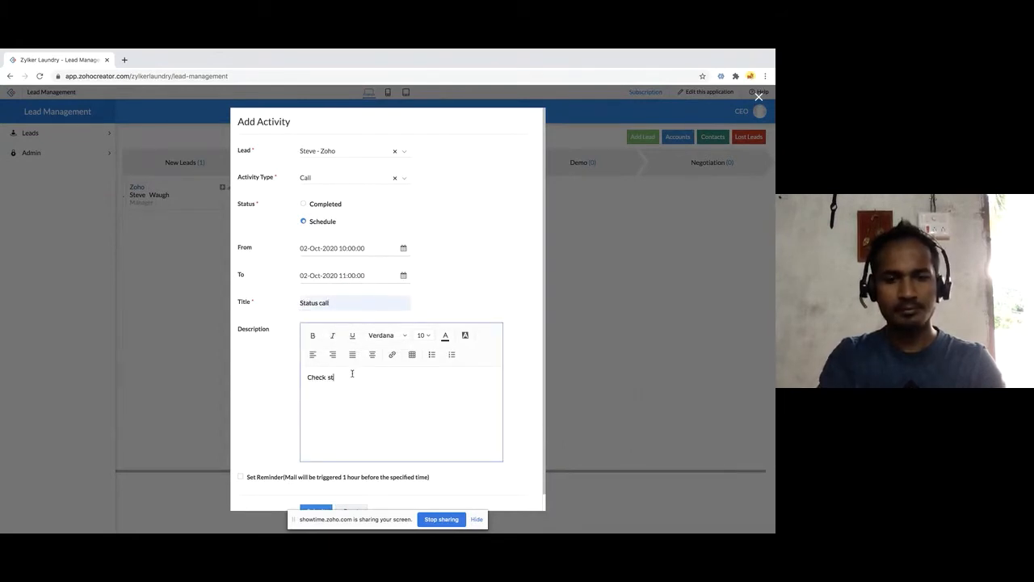
text(Check status of t)
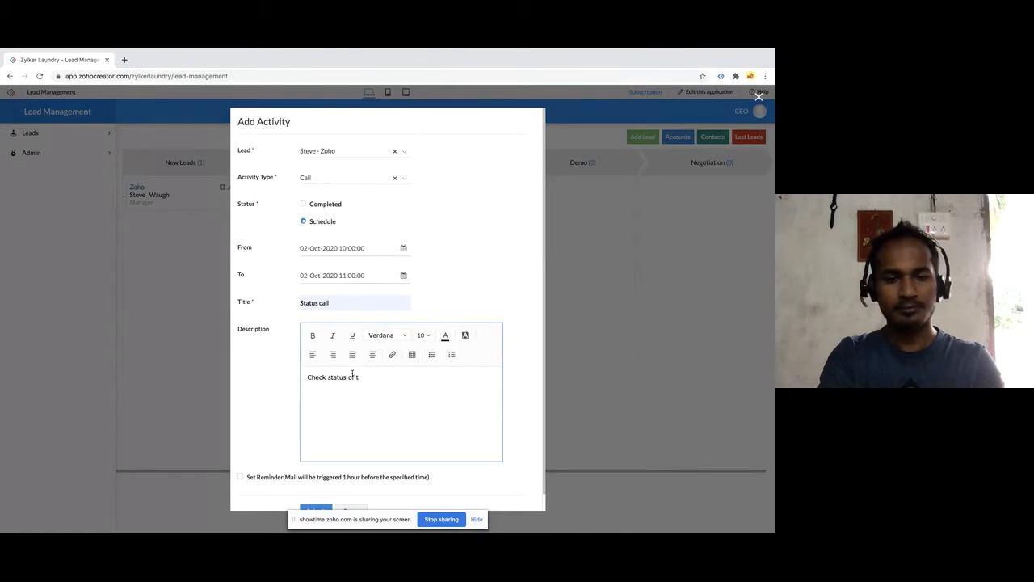
text(heongoing issues.)
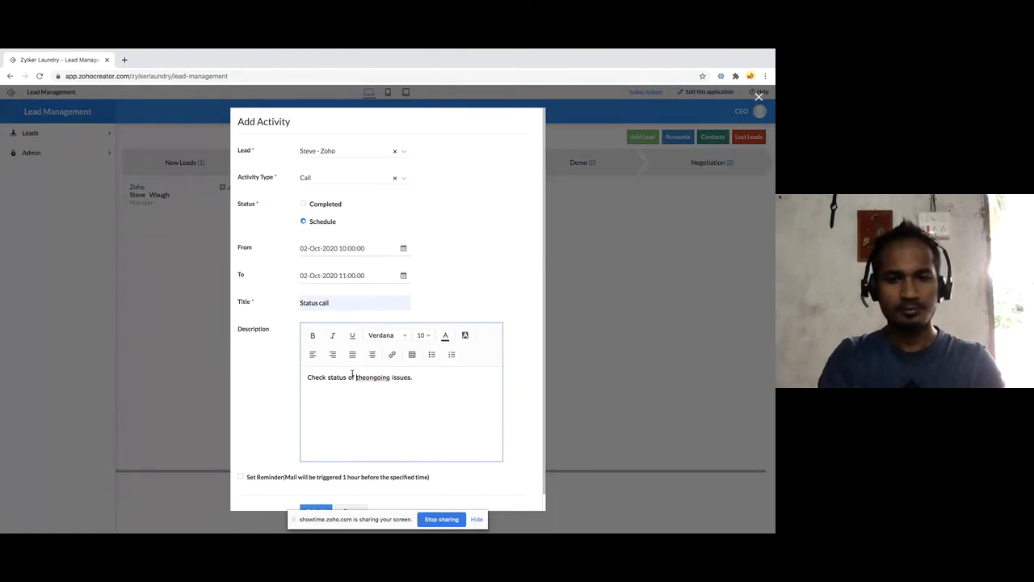
scroll(363, 431, down, 1)
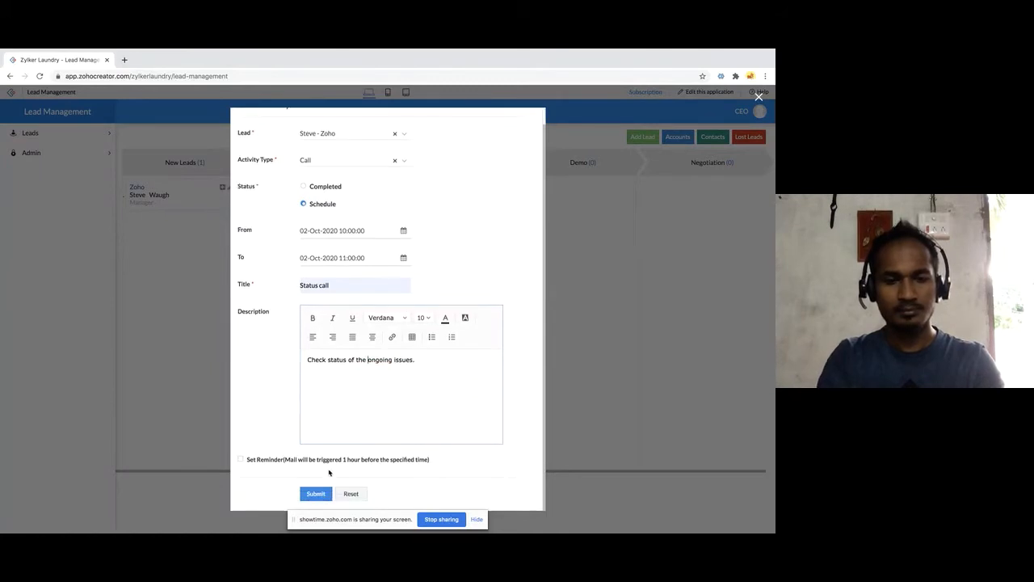
click(314, 494)
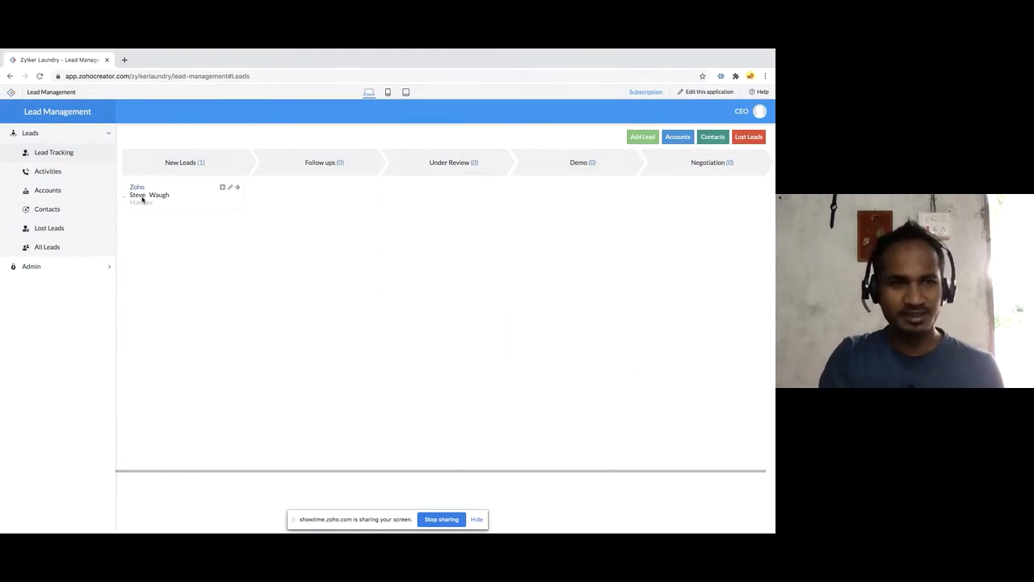
Step: Review the scheduled call in the Activities report, and switch to the mobile app to check the same record there
click(44, 175)
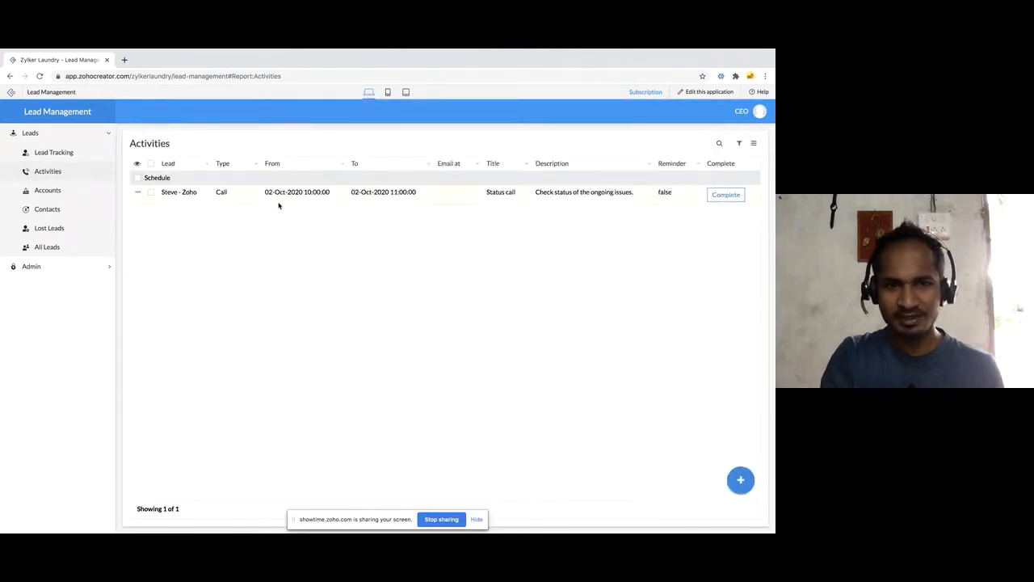
key(ctrl+Left)
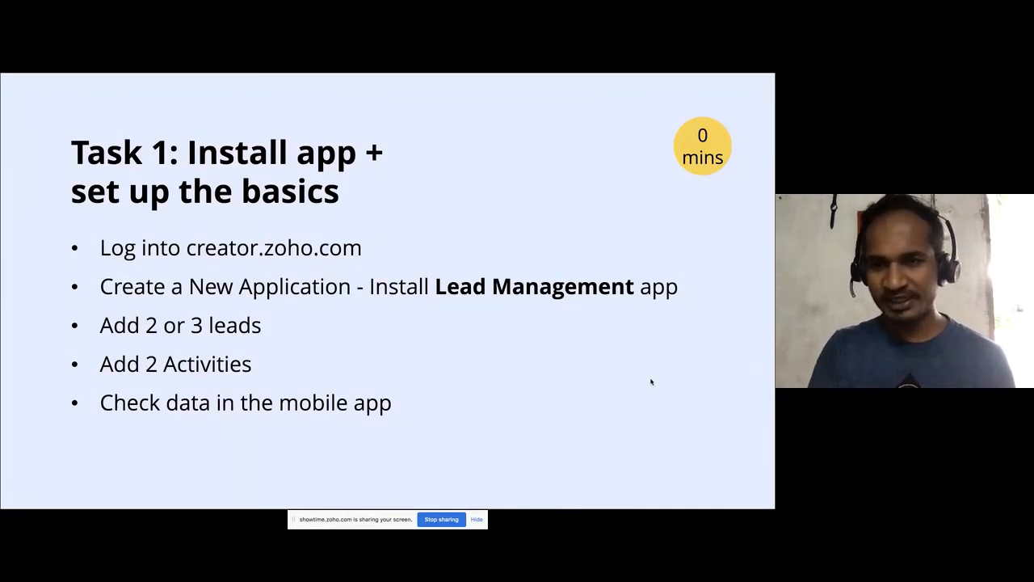
key(ctrl+Left)
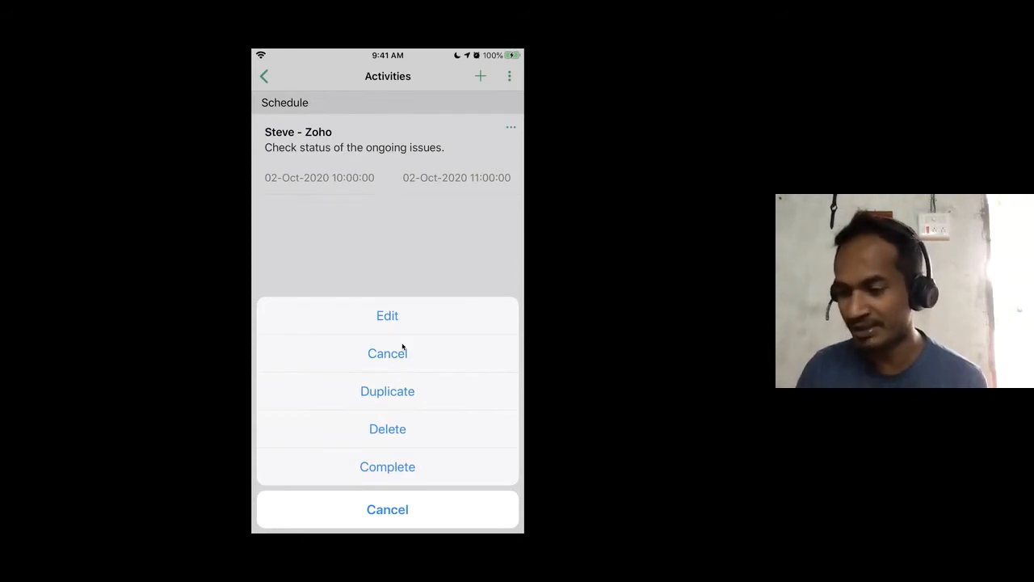
Step: Examine the record actions offered for the scheduled call in the browser's Activities report, and switch back to the Task 1 slide
click(402, 347)
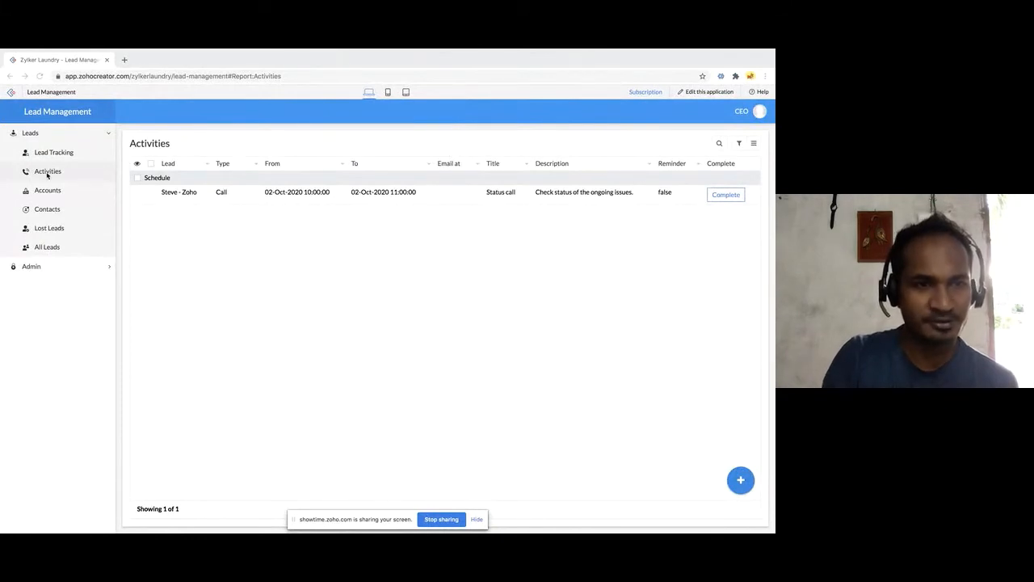
click(392, 292)
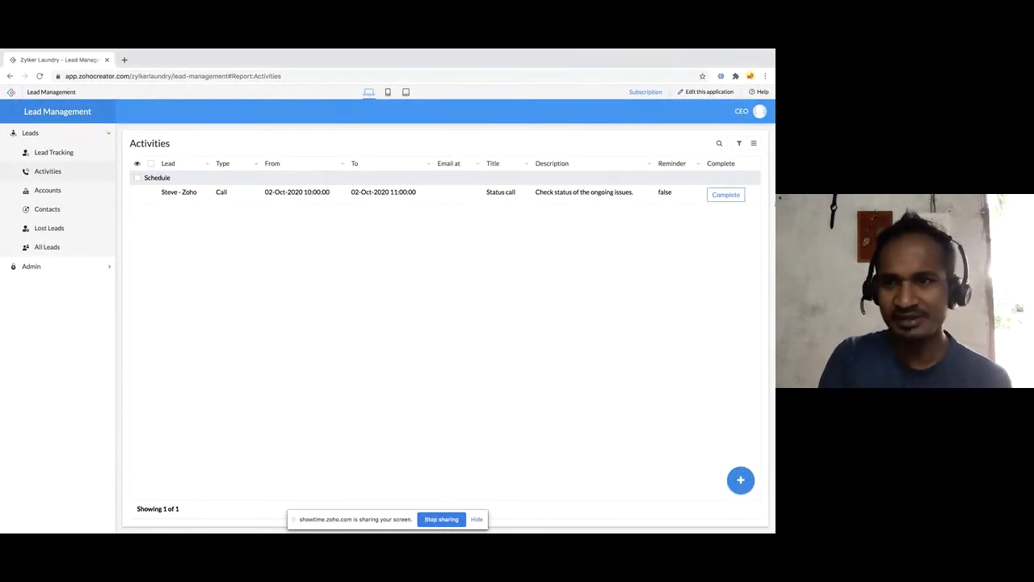
click(137, 197)
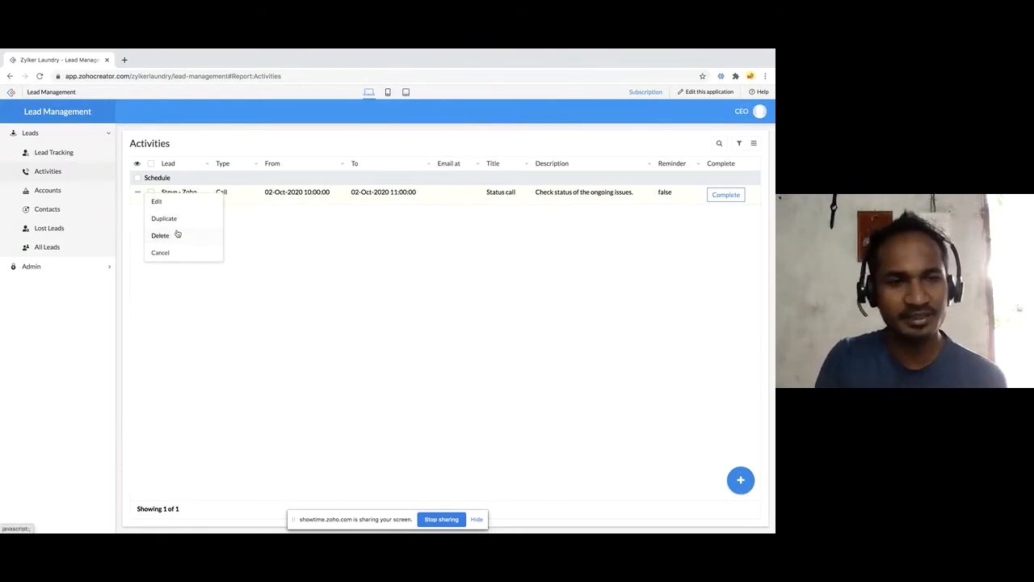
click(388, 264)
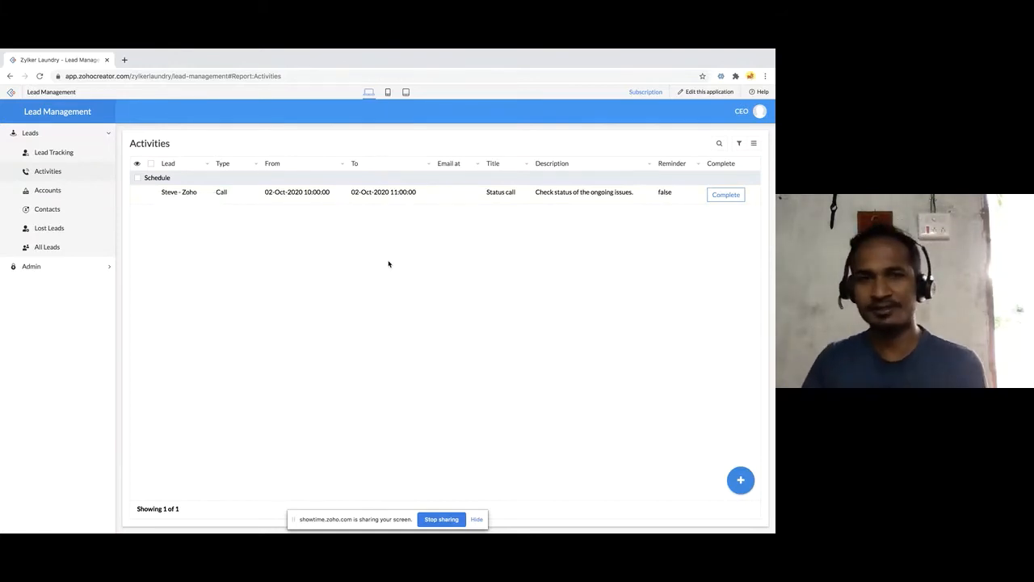
key(alt+Tab)
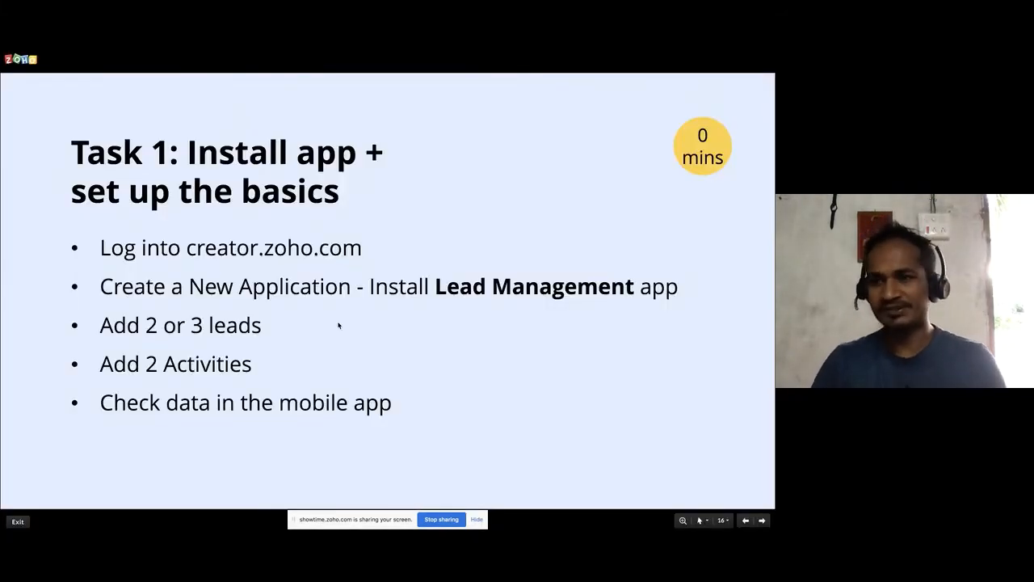